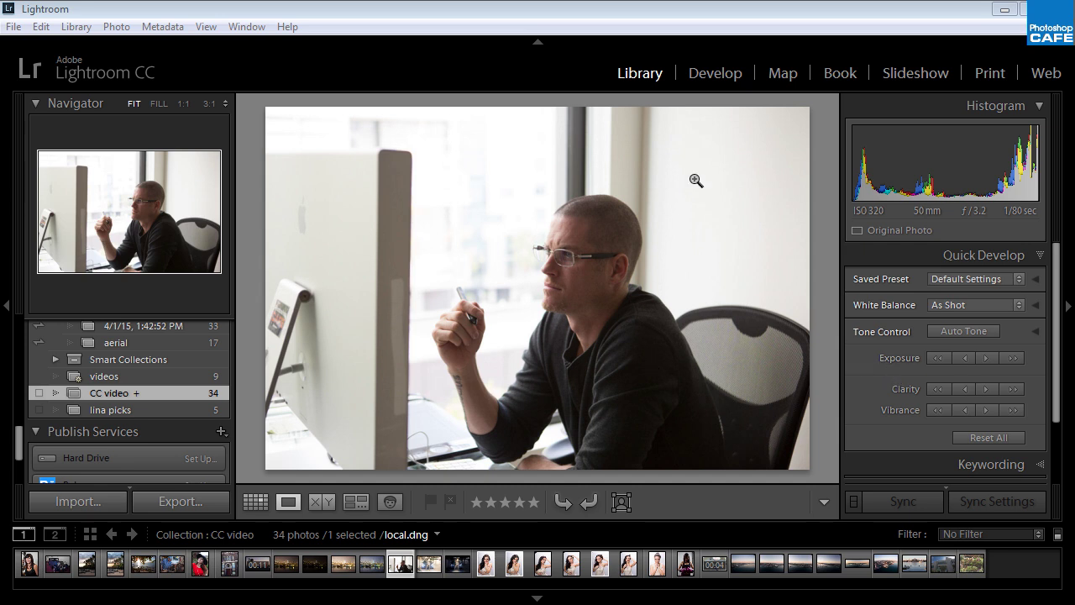
# Switch the selected office portrait from Library to the Develop module
pyautogui.click(718, 73)
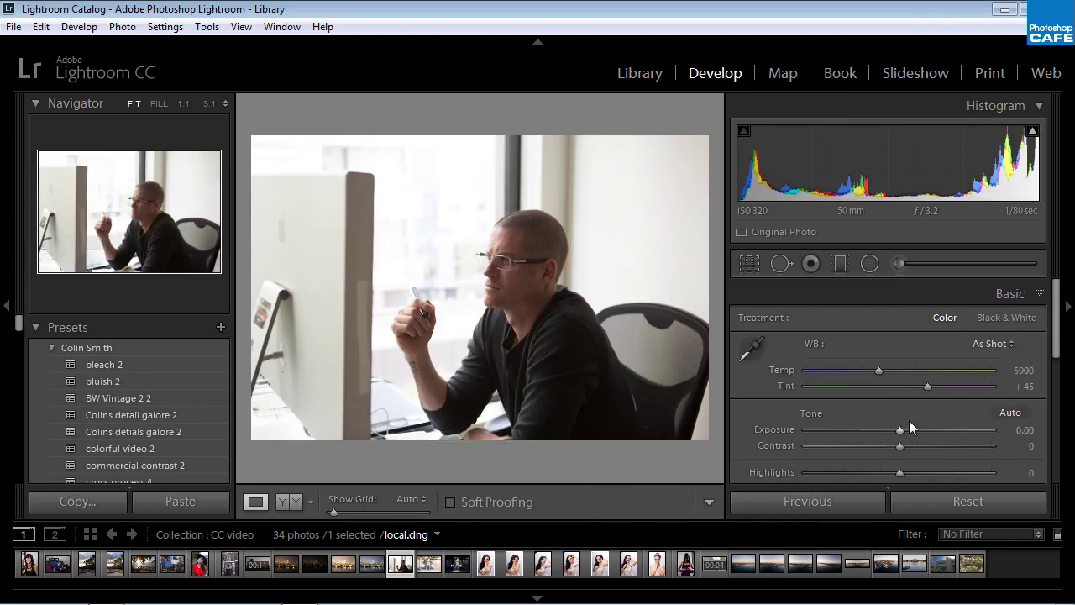
# In the Basic panel, set Highlights -100, Shadows +19, Blacks -27 and Clarity +34
pyautogui.scroll(-2, 990, 370)
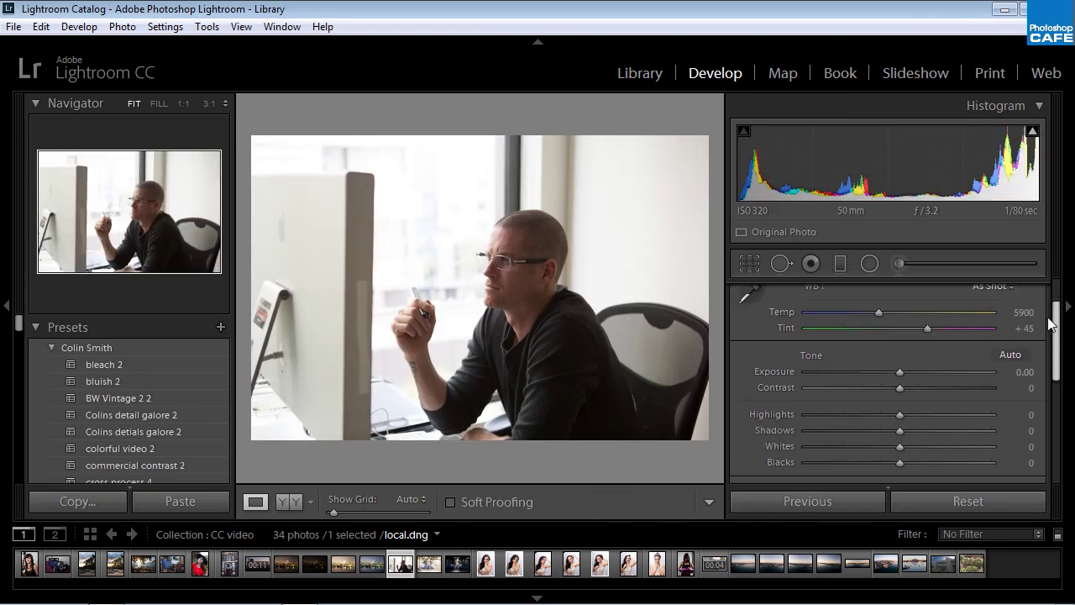
pyautogui.moveTo(898, 414); pyautogui.dragTo(797, 416)
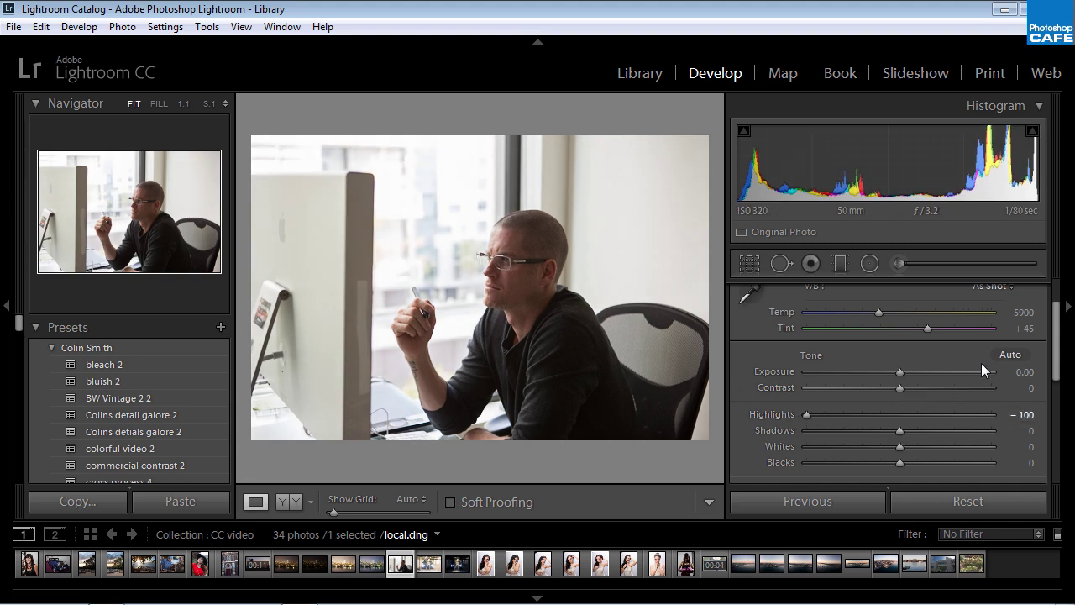
pyautogui.scroll(-2, 1049, 332)
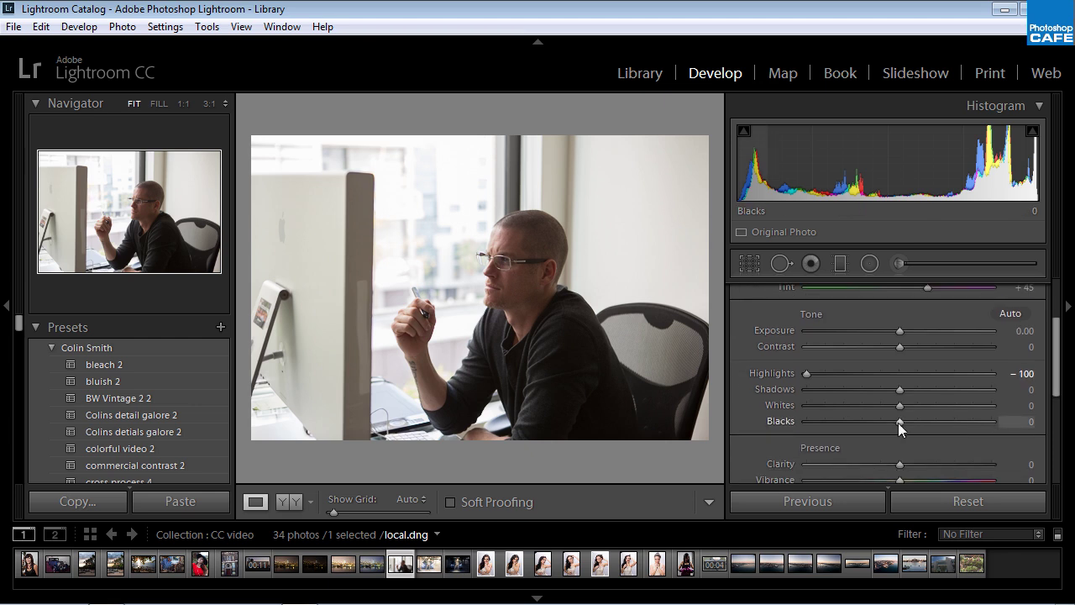
pyautogui.moveTo(898, 421)
pyautogui.mouseDown()
pyautogui.moveTo(865, 419)
pyautogui.moveTo(880, 424)
pyautogui.mouseUp()
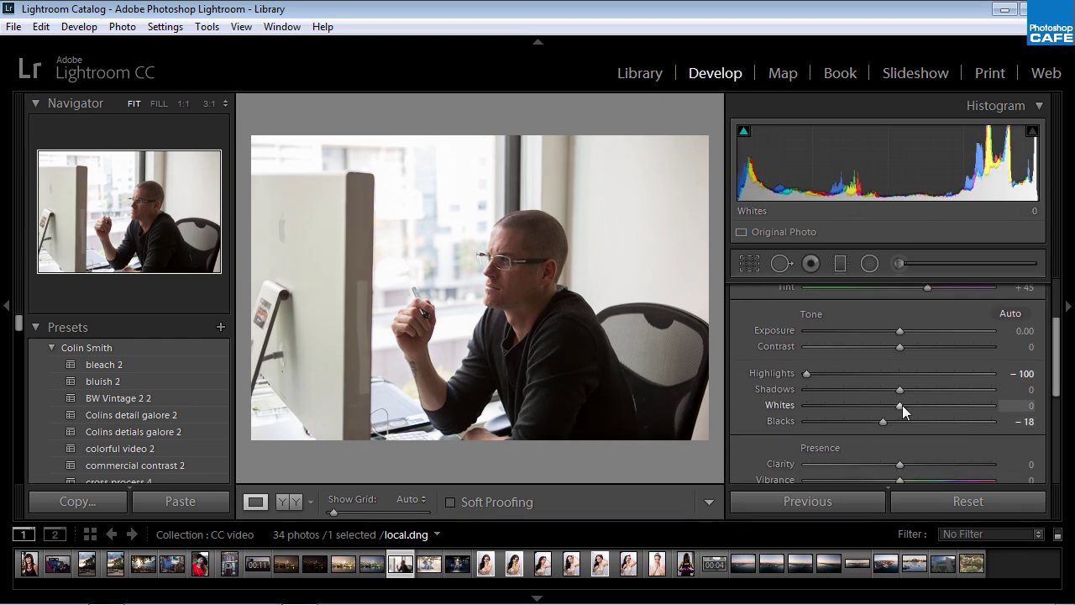
pyautogui.moveTo(900, 388)
pyautogui.mouseDown()
pyautogui.moveTo(881, 388)
pyautogui.moveTo(916, 386)
pyautogui.mouseUp()
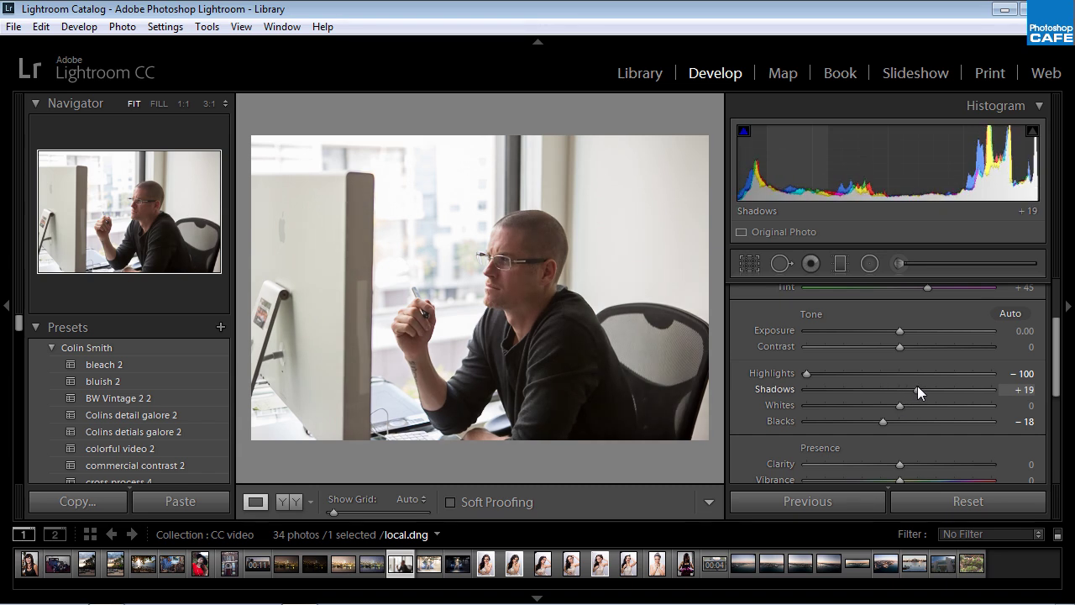
pyautogui.moveTo(879, 419); pyautogui.dragTo(871, 423)
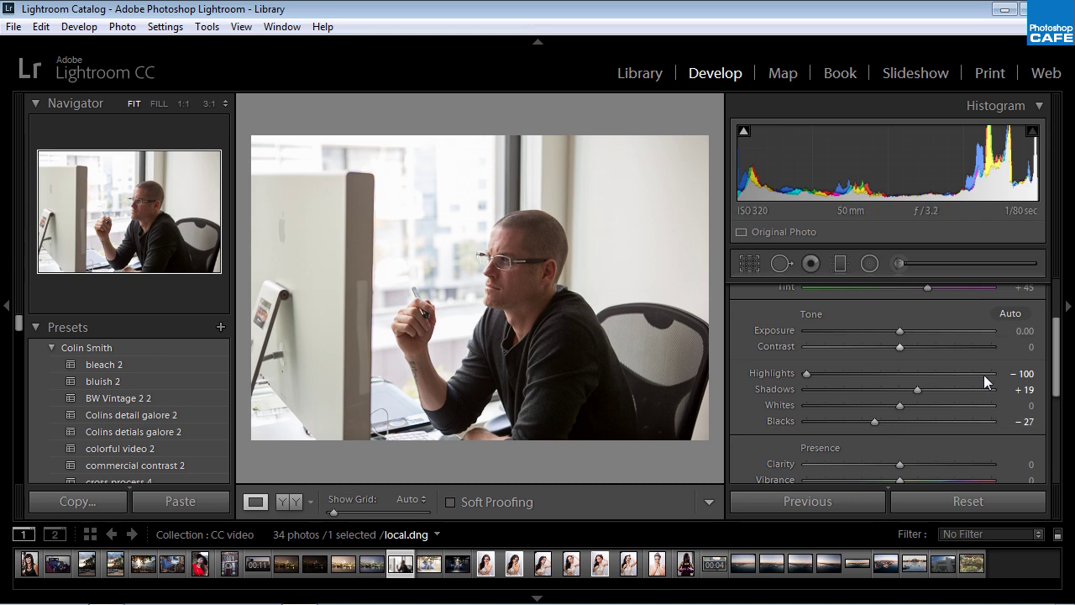
pyautogui.moveTo(899, 464); pyautogui.dragTo(928, 472)
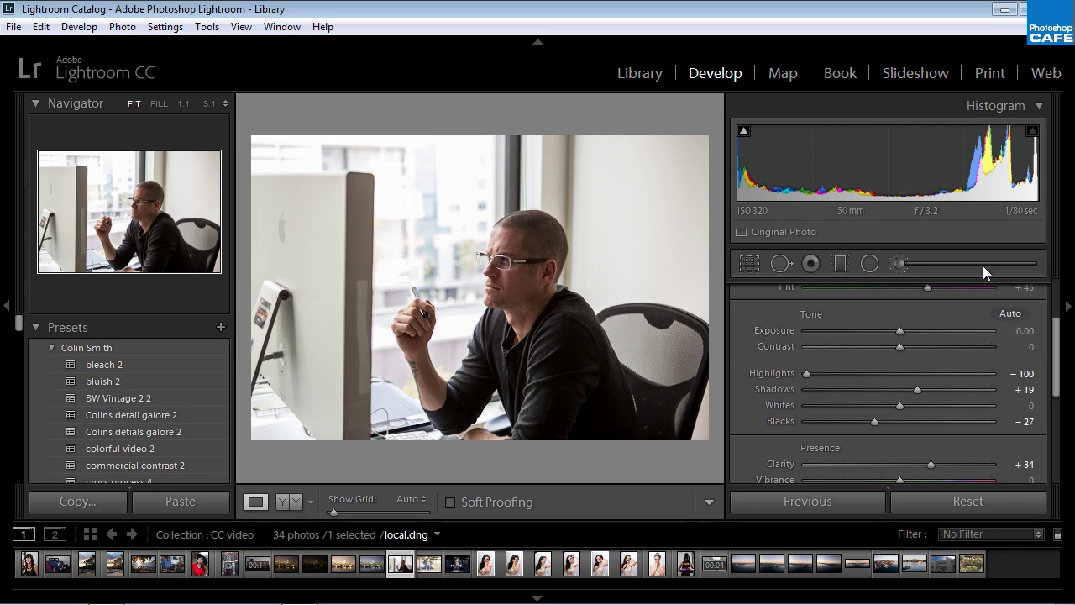
pyautogui.moveTo(1059, 341)
pyautogui.mouseDown()
pyautogui.moveTo(1054, 403)
pyautogui.moveTo(1056, 350)
pyautogui.mouseUp()
pyautogui.click(1042, 415)
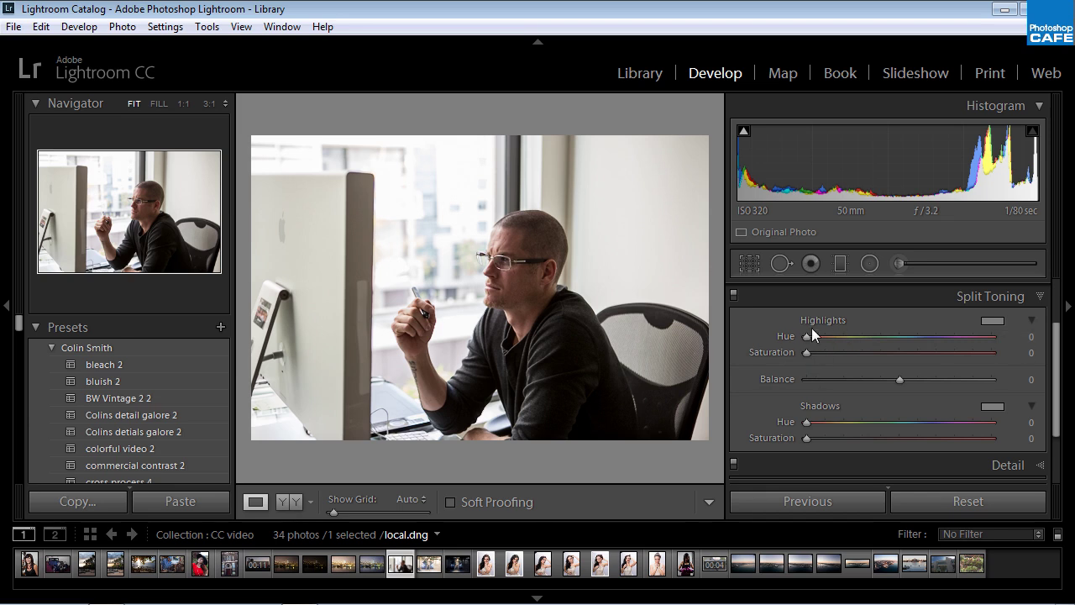
# Tint the highlights pink at hue 0, saturation 30, and bring up the Highlights colour picker
pyautogui.moveTo(806, 336); pyautogui.dragTo(882, 338)
pyautogui.moveTo(947, 338); pyautogui.dragTo(784, 326)
pyautogui.moveTo(804, 351); pyautogui.dragTo(842, 356)
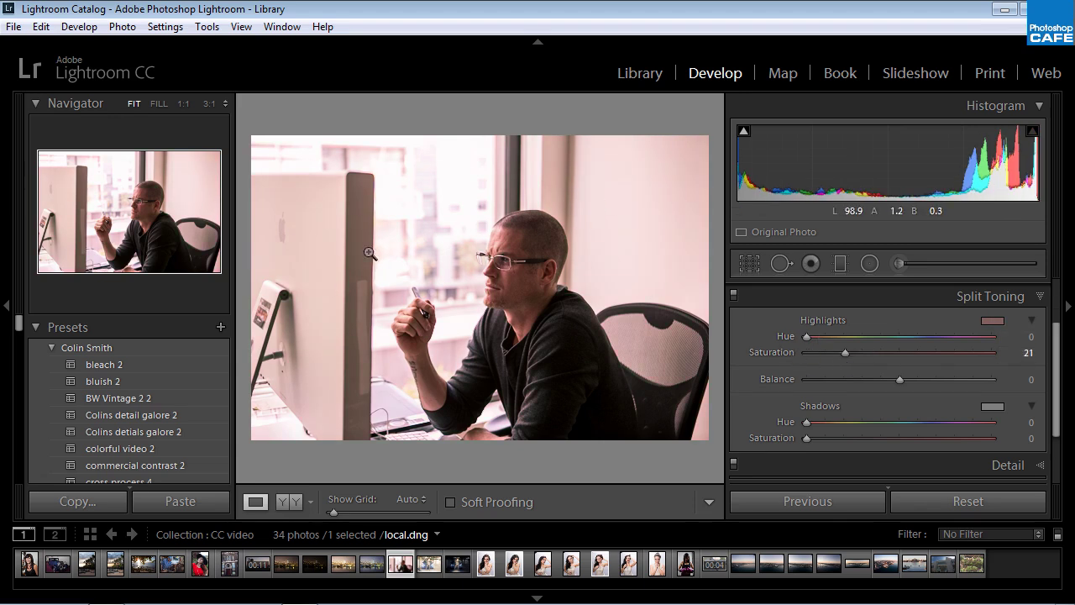
pyautogui.moveTo(850, 352)
pyautogui.mouseDown()
pyautogui.moveTo(1046, 360)
pyautogui.moveTo(782, 351)
pyautogui.moveTo(867, 353)
pyautogui.mouseUp()
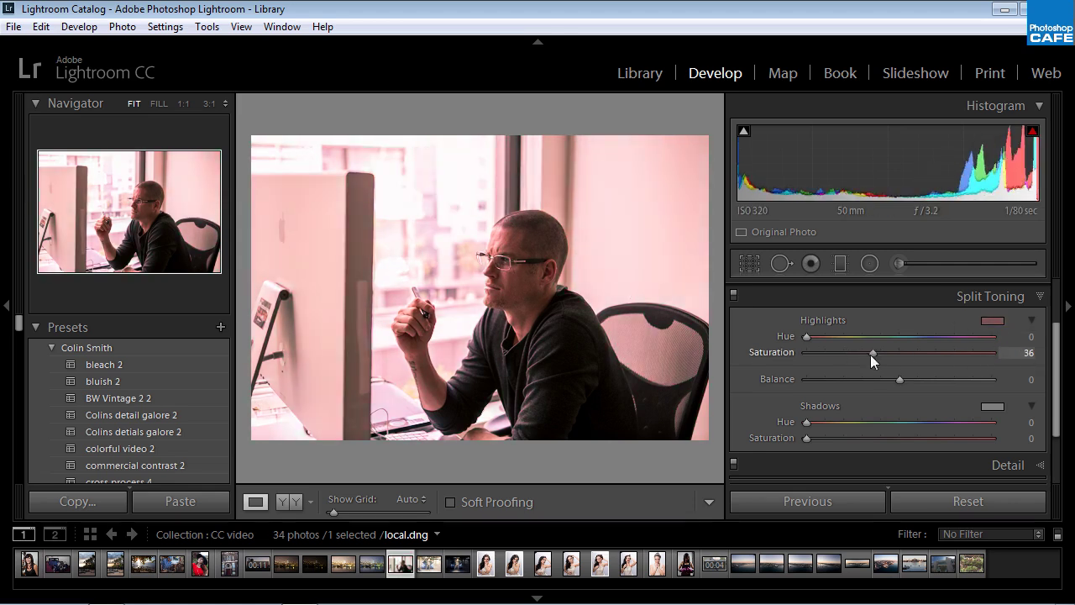
pyautogui.click(991, 319)
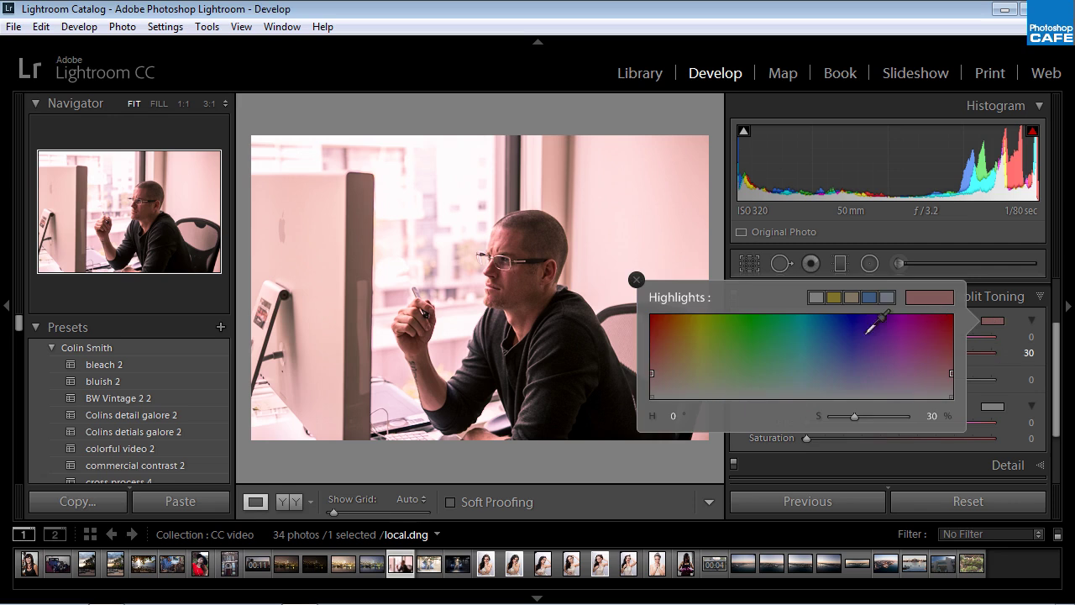
# Choose a warm golden highlight tone at H 45, S 50 in the colour picker
pyautogui.moveTo(710, 321)
pyautogui.mouseDown()
pyautogui.moveTo(821, 332)
pyautogui.moveTo(699, 333)
pyautogui.moveTo(843, 341)
pyautogui.moveTo(868, 332)
pyautogui.moveTo(879, 361)
pyautogui.moveTo(761, 329)
pyautogui.moveTo(719, 336)
pyautogui.moveTo(703, 354)
pyautogui.moveTo(700, 339)
pyautogui.moveTo(702, 394)
pyautogui.moveTo(703, 328)
pyautogui.moveTo(716, 379)
pyautogui.moveTo(834, 419)
pyautogui.moveTo(724, 395)
pyautogui.moveTo(702, 332)
pyautogui.moveTo(705, 380)
pyautogui.moveTo(690, 360)
pyautogui.moveTo(697, 379)
pyautogui.moveTo(695, 371)
pyautogui.mouseUp()
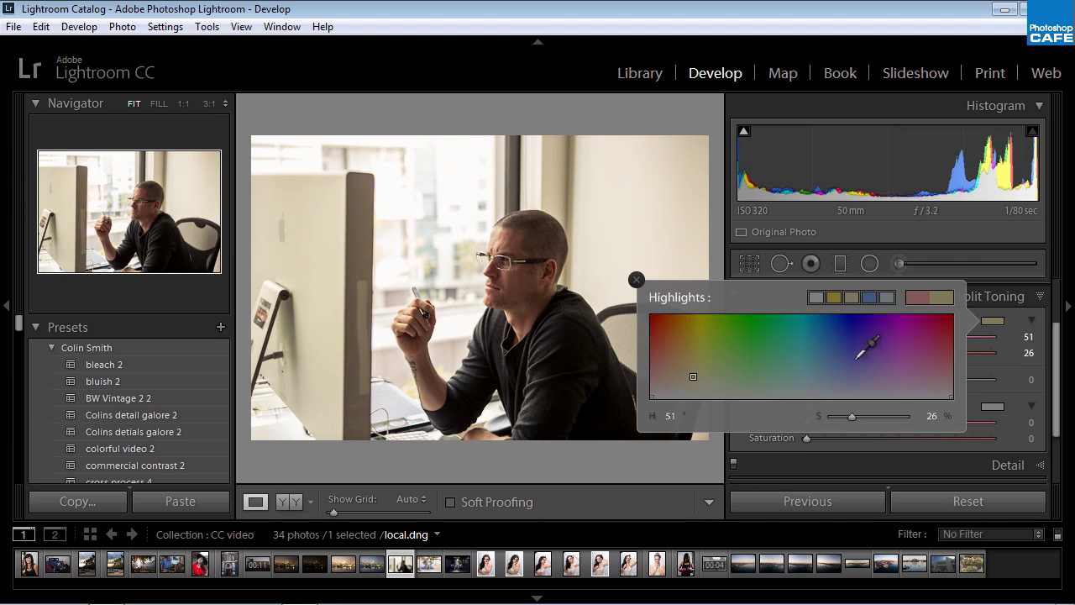
pyautogui.moveTo(705, 375)
pyautogui.mouseDown()
pyautogui.moveTo(677, 309)
pyautogui.moveTo(683, 393)
pyautogui.moveTo(682, 324)
pyautogui.moveTo(730, 341)
pyautogui.moveTo(725, 382)
pyautogui.moveTo(722, 355)
pyautogui.moveTo(703, 346)
pyautogui.moveTo(688, 356)
pyautogui.mouseUp()
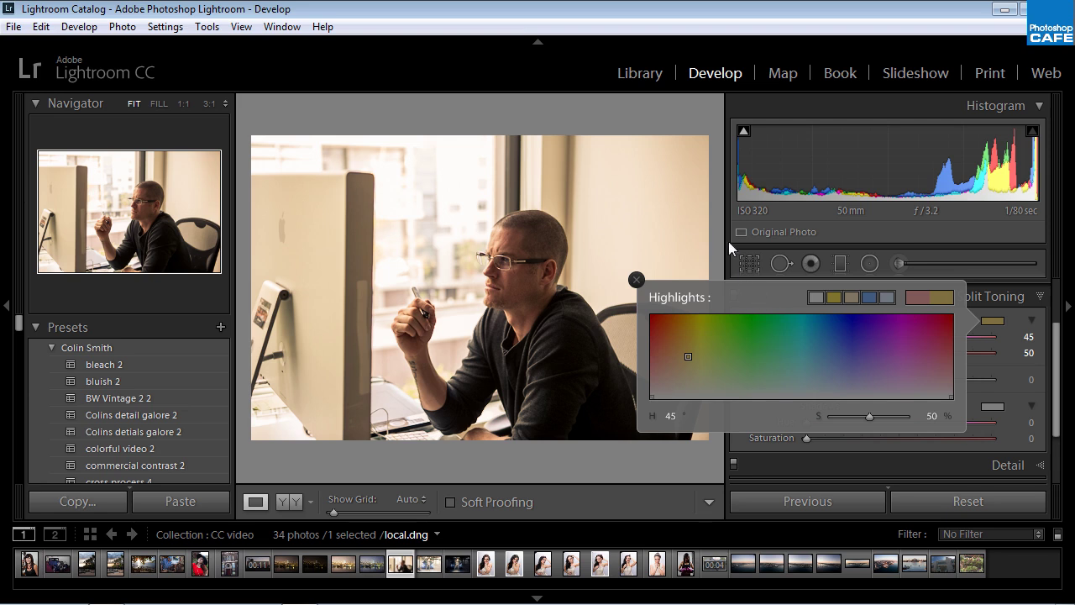
pyautogui.click(716, 205)
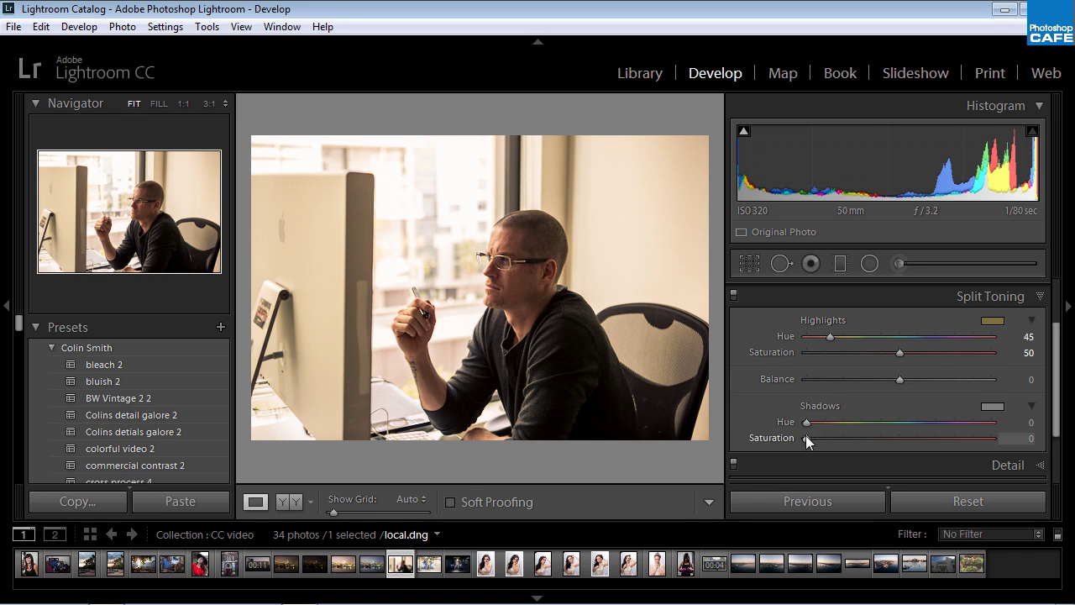
# Tint shadows teal-green at hue 140, saturation 21, set Balance -11, and compare Before/After
pyautogui.moveTo(807, 437); pyautogui.dragTo(888, 445)
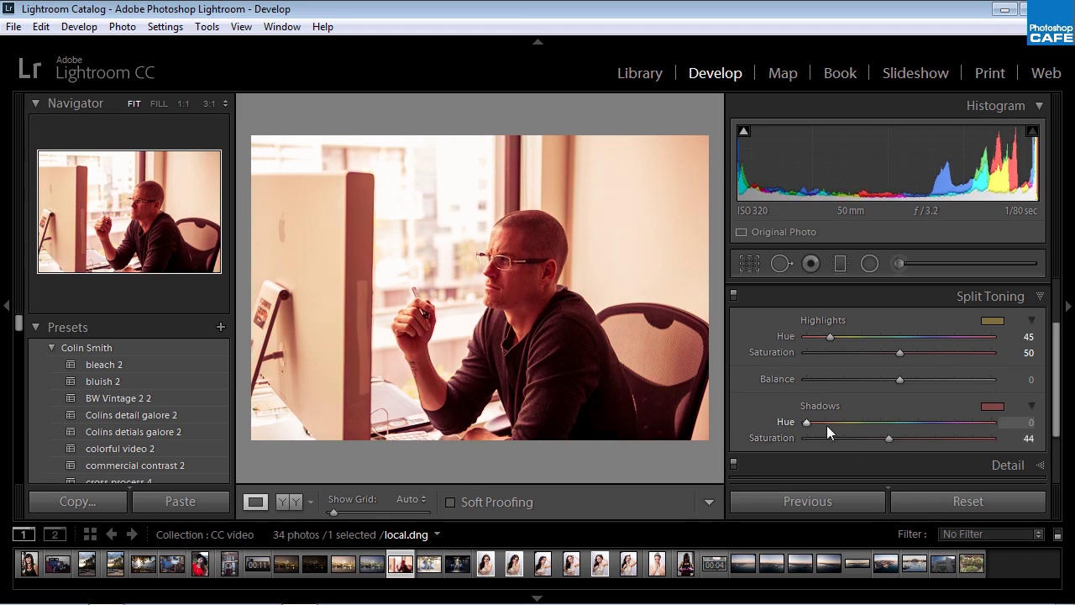
pyautogui.moveTo(807, 422); pyautogui.dragTo(878, 428)
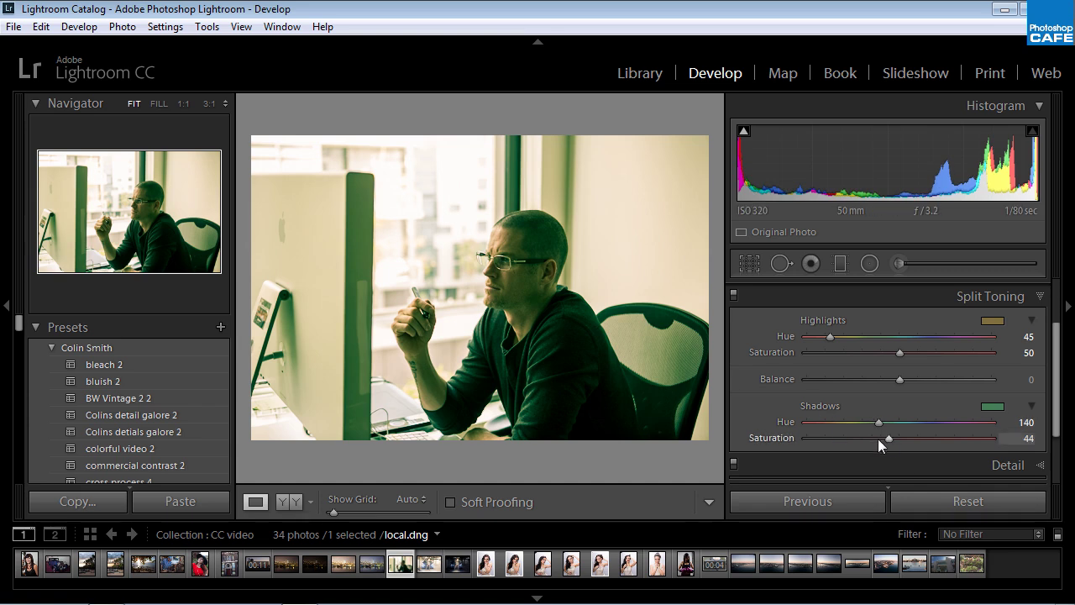
pyautogui.moveTo(889, 438); pyautogui.dragTo(846, 439)
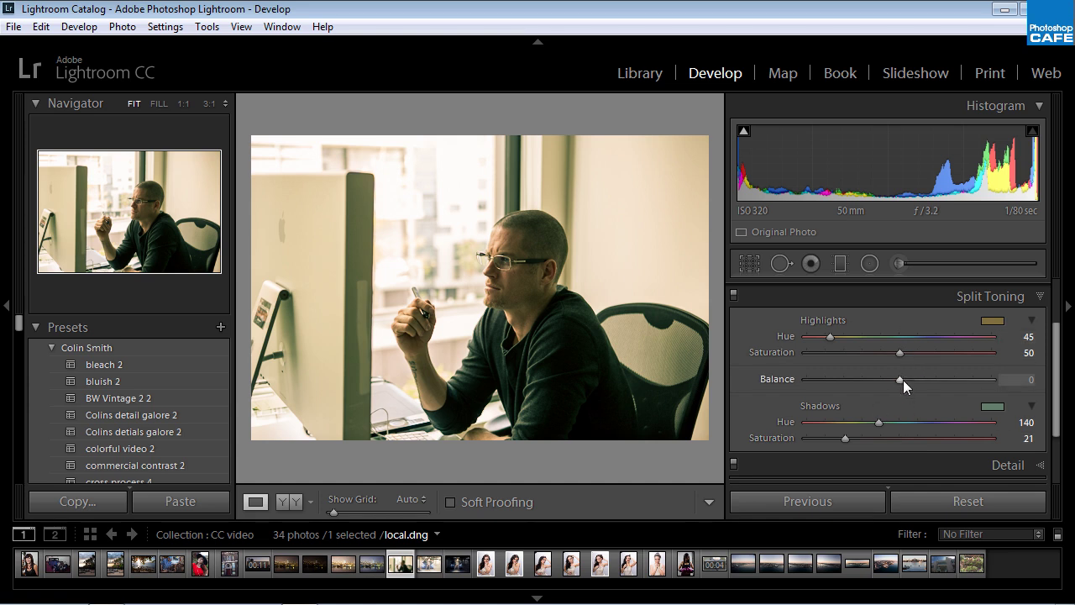
pyautogui.moveTo(898, 378)
pyautogui.mouseDown()
pyautogui.moveTo(813, 384)
pyautogui.moveTo(978, 388)
pyautogui.moveTo(825, 387)
pyautogui.moveTo(932, 394)
pyautogui.moveTo(885, 388)
pyautogui.mouseUp()
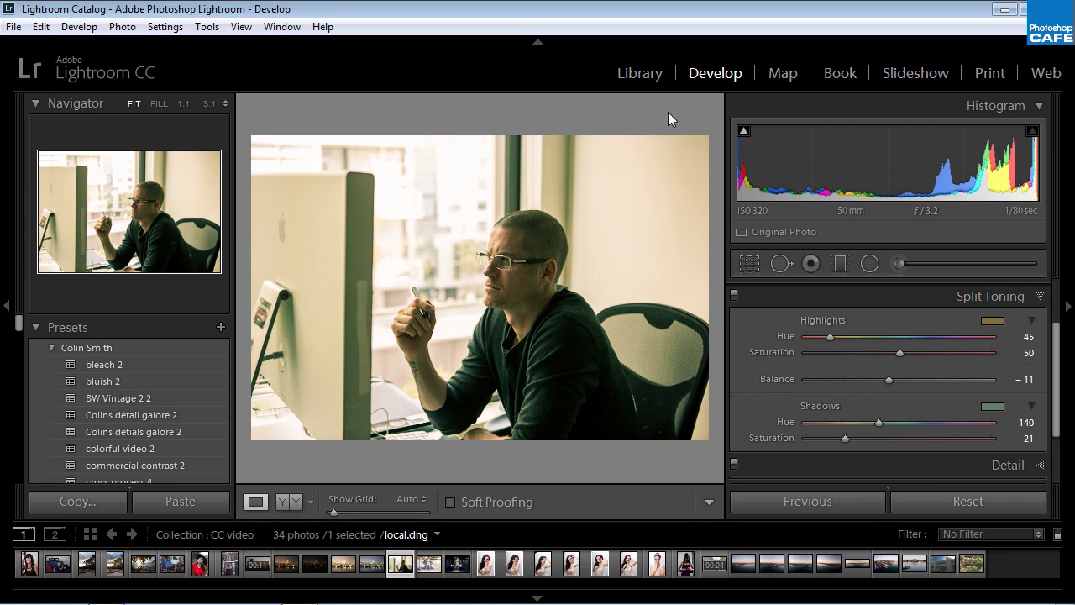
pyautogui.press('\\')
pyautogui.press('\\')
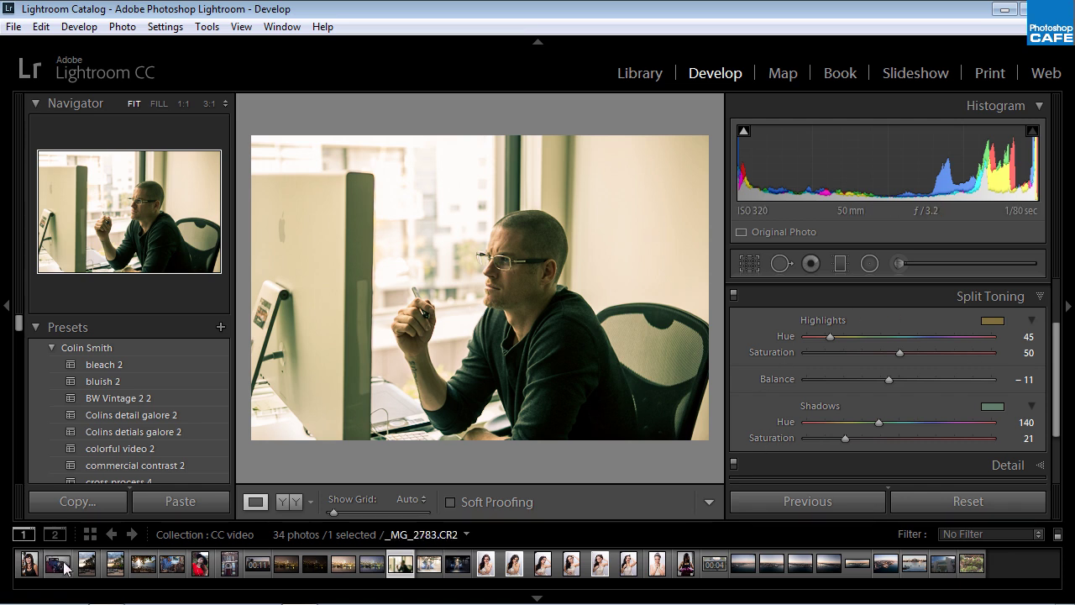
# On the guitar portrait, split-tone highlights hue 189/saturation 25, shadows hue 0/saturation 18, balance -6
pyautogui.click(32, 567)
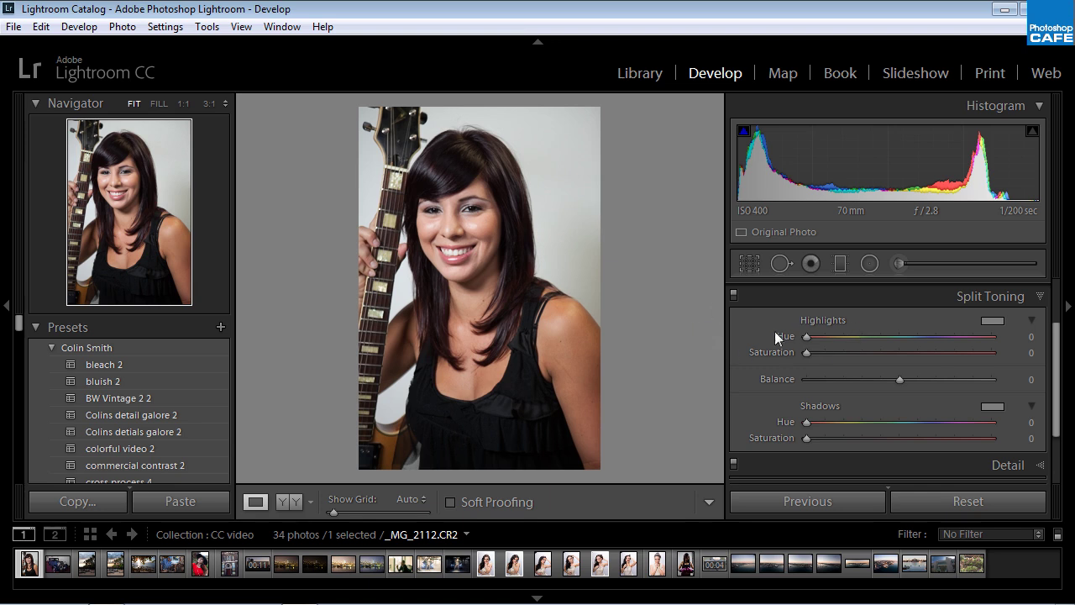
pyautogui.moveTo(807, 337); pyautogui.dragTo(855, 355)
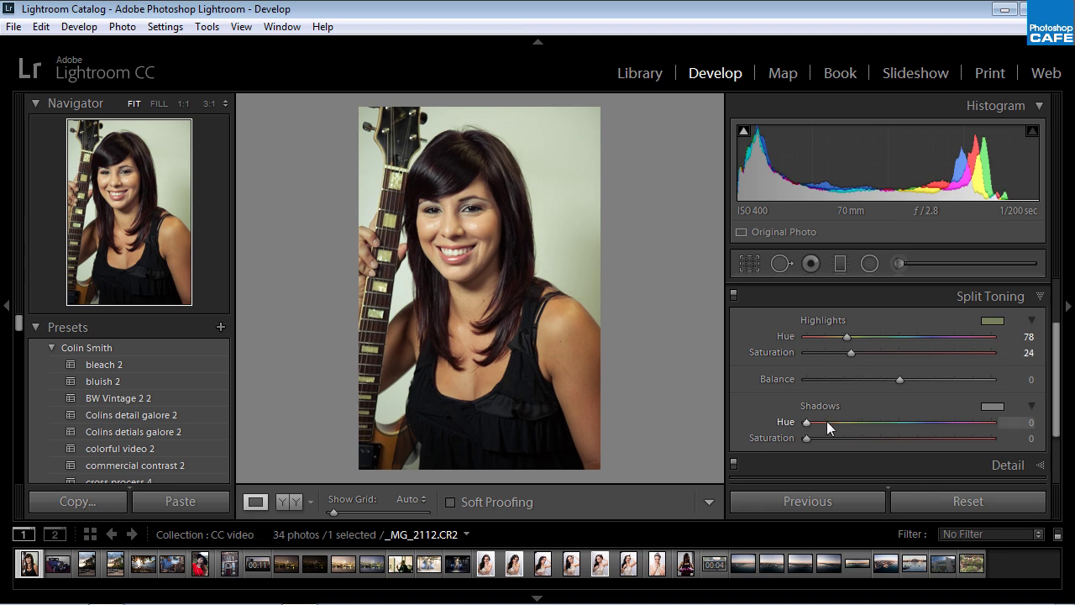
pyautogui.moveTo(806, 437); pyautogui.dragTo(844, 437)
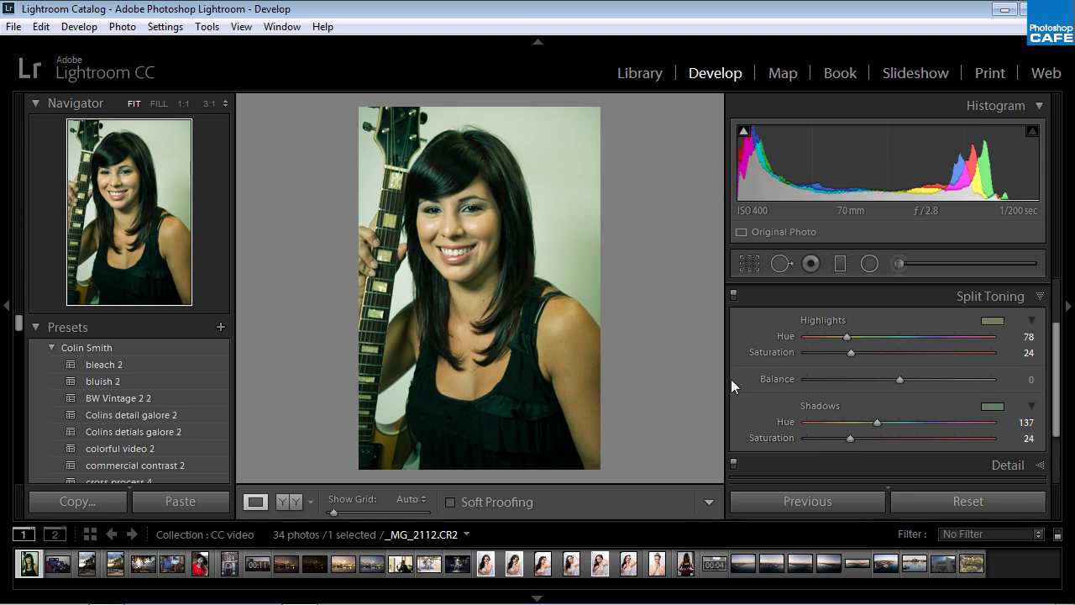
pyautogui.moveTo(911, 378); pyautogui.dragTo(865, 380)
pyautogui.doubleClick(859, 378)
pyautogui.moveTo(848, 335)
pyautogui.mouseDown()
pyautogui.moveTo(913, 340)
pyautogui.moveTo(815, 351)
pyautogui.moveTo(866, 354)
pyautogui.moveTo(851, 353)
pyautogui.mouseUp()
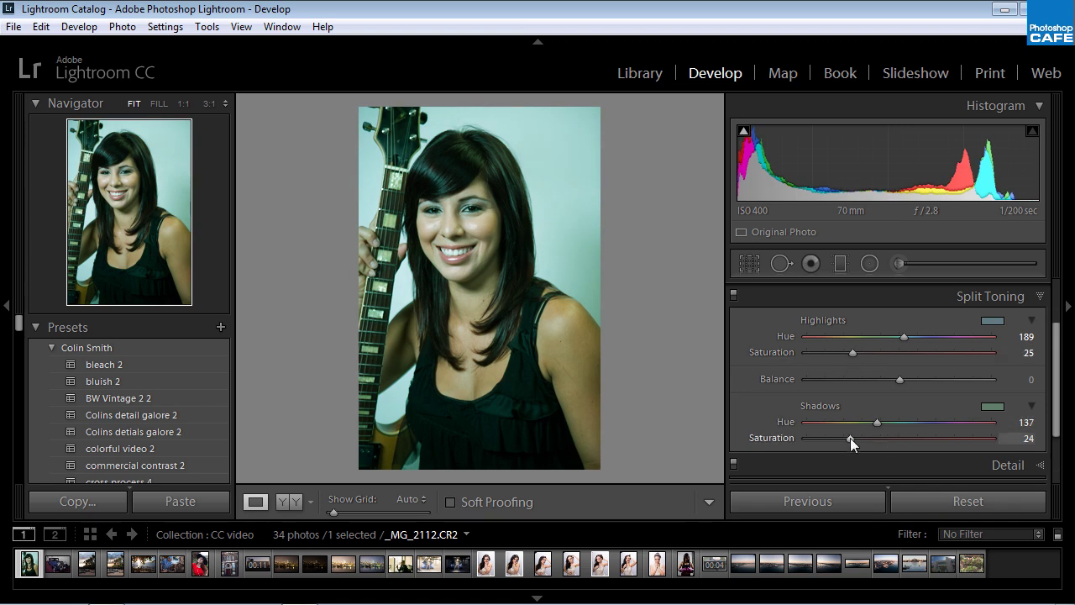
pyautogui.moveTo(849, 439)
pyautogui.mouseDown()
pyautogui.moveTo(878, 438)
pyautogui.moveTo(855, 439)
pyautogui.moveTo(854, 421)
pyautogui.moveTo(800, 422)
pyautogui.moveTo(850, 437)
pyautogui.moveTo(826, 437)
pyautogui.moveTo(840, 437)
pyautogui.mouseUp()
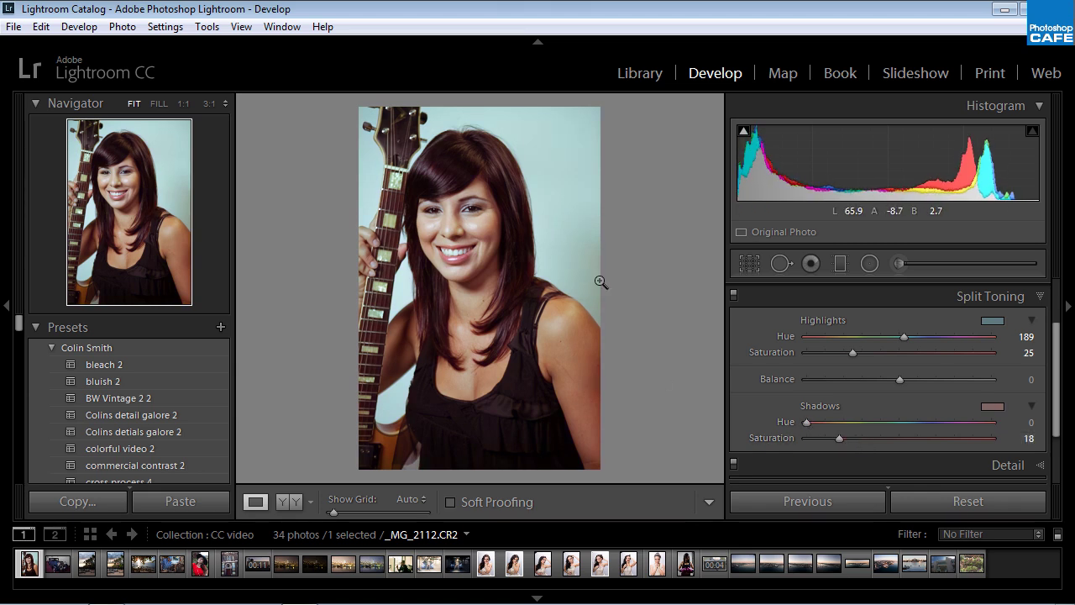
pyautogui.moveTo(898, 379)
pyautogui.mouseDown()
pyautogui.moveTo(849, 383)
pyautogui.moveTo(936, 391)
pyautogui.moveTo(891, 396)
pyautogui.mouseUp()
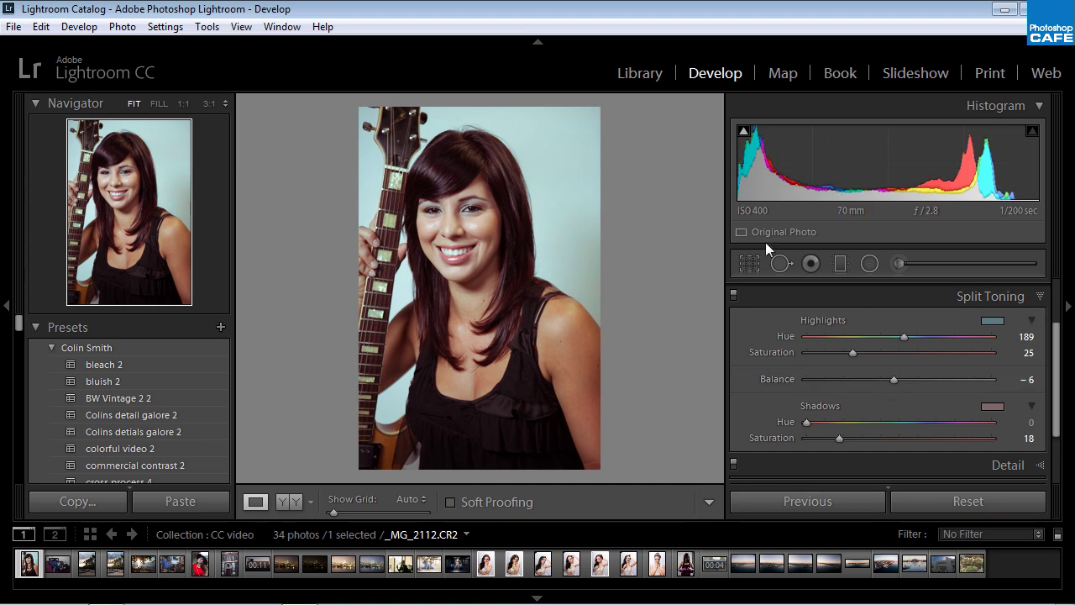
pyautogui.scroll(3, 1037, 311)
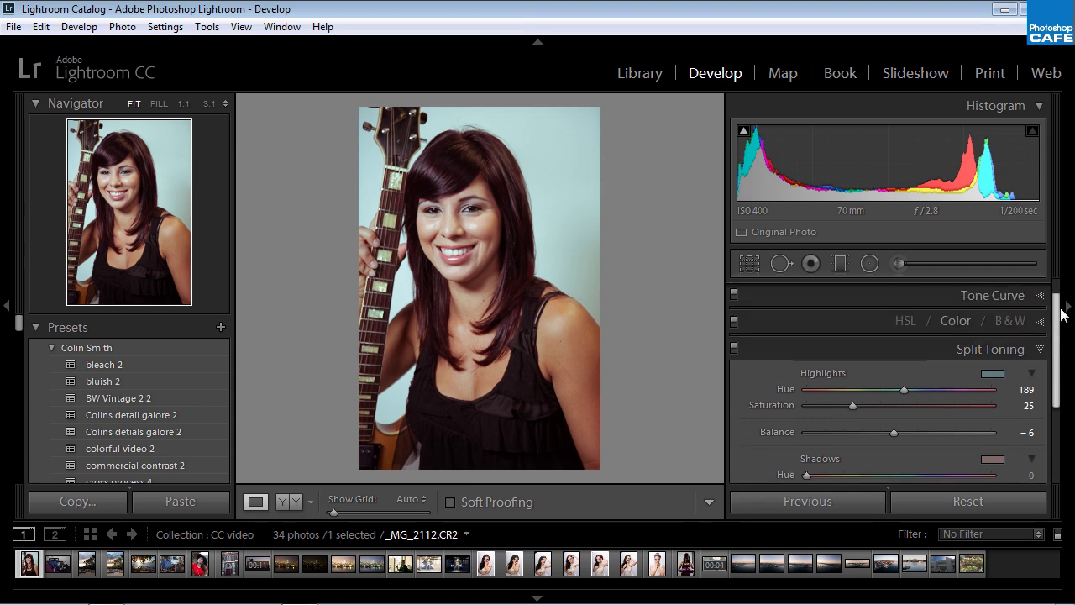
# Lower the guitar portrait's Clarity to -17 and Saturation to -23 under Presence
pyautogui.click(1041, 294)
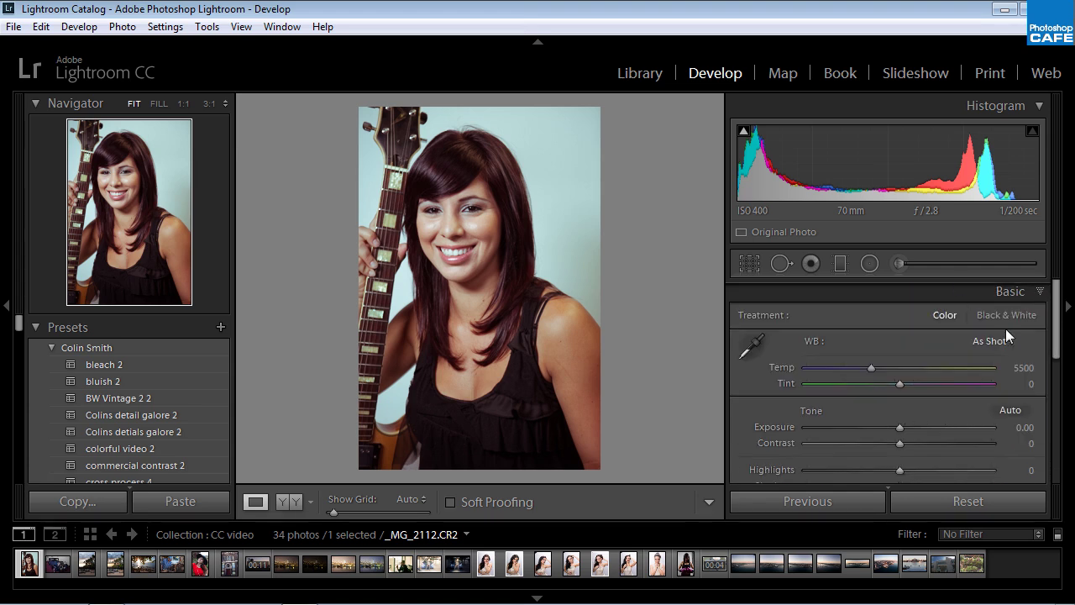
pyautogui.moveTo(1055, 302); pyautogui.dragTo(1051, 359)
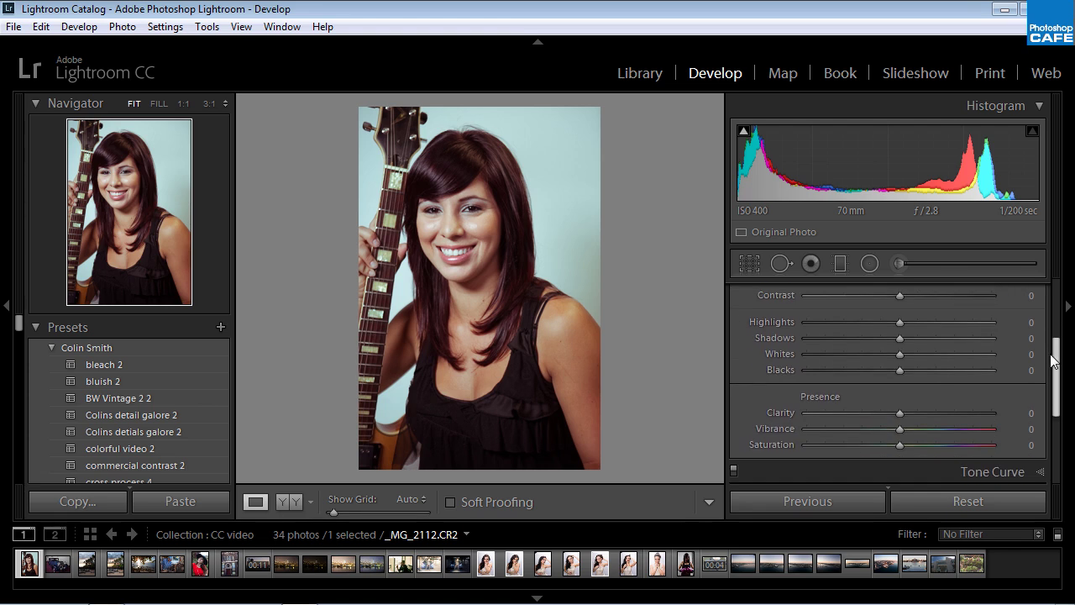
pyautogui.moveTo(896, 413); pyautogui.dragTo(872, 446)
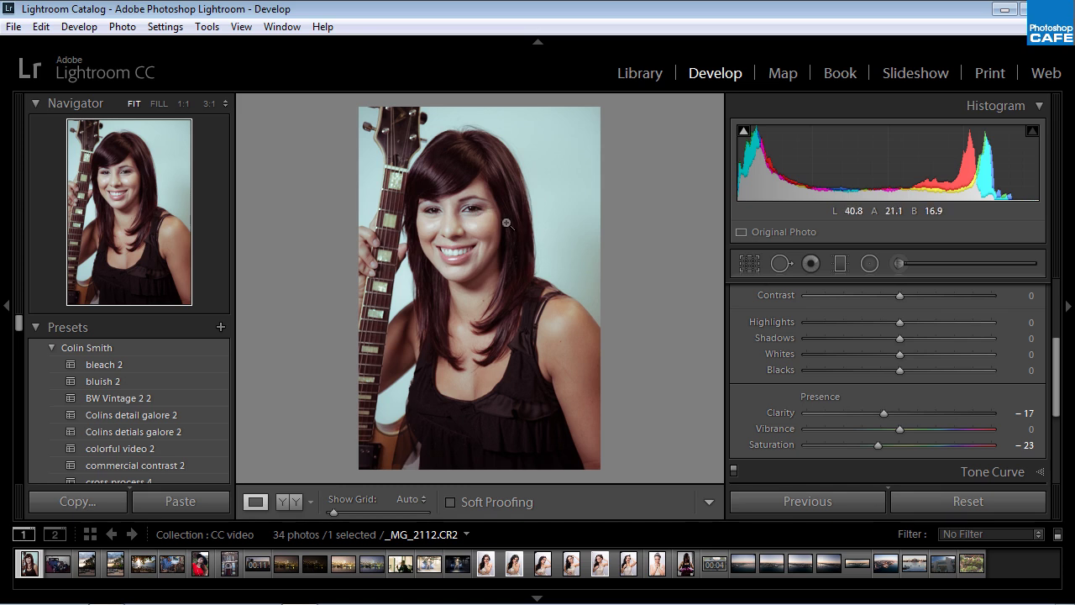
pyautogui.moveTo(1058, 347); pyautogui.dragTo(1058, 420)
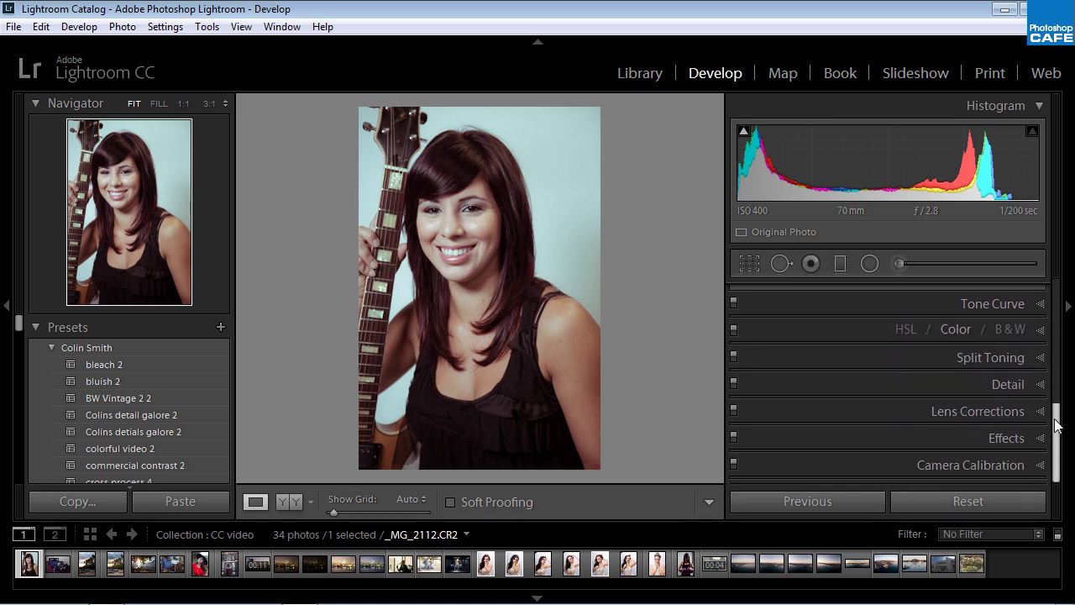
# In Effects, add film grain with Amount 38, Size 81 and Roughness 50
pyautogui.click(1048, 437)
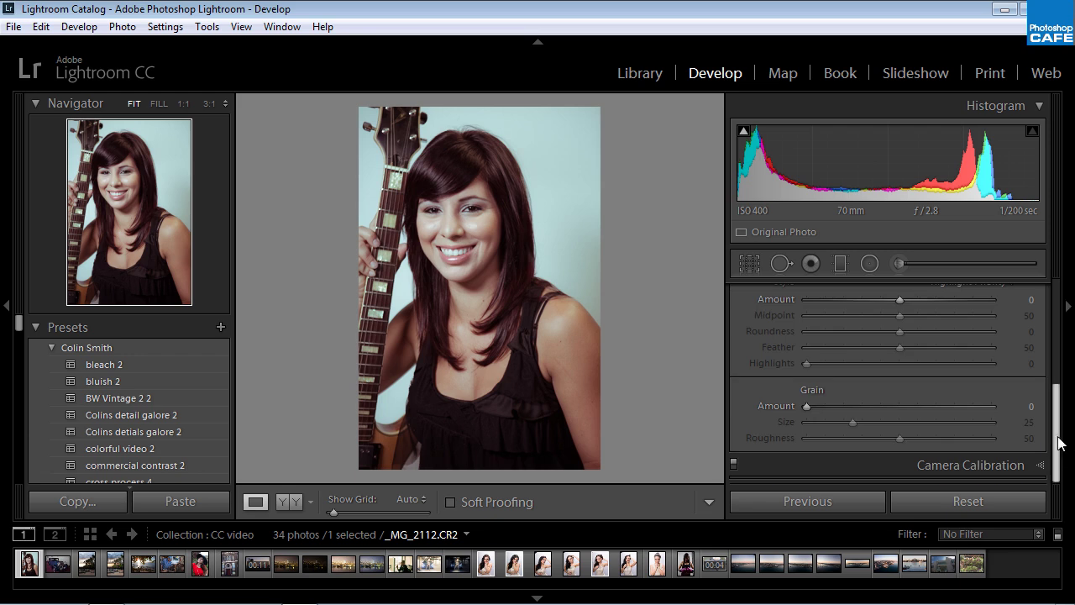
pyautogui.scroll(2, 843, 424)
pyautogui.scroll(-2, 843, 424)
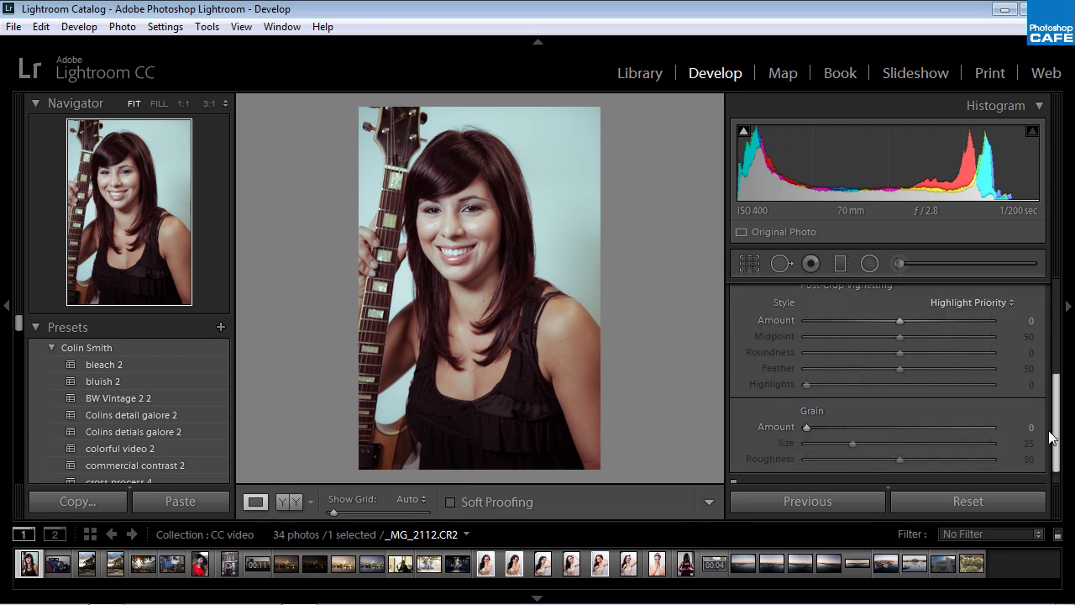
pyautogui.moveTo(807, 420); pyautogui.dragTo(957, 434)
pyautogui.moveTo(898, 454)
pyautogui.mouseDown()
pyautogui.moveTo(950, 450)
pyautogui.moveTo(899, 450)
pyautogui.mouseUp()
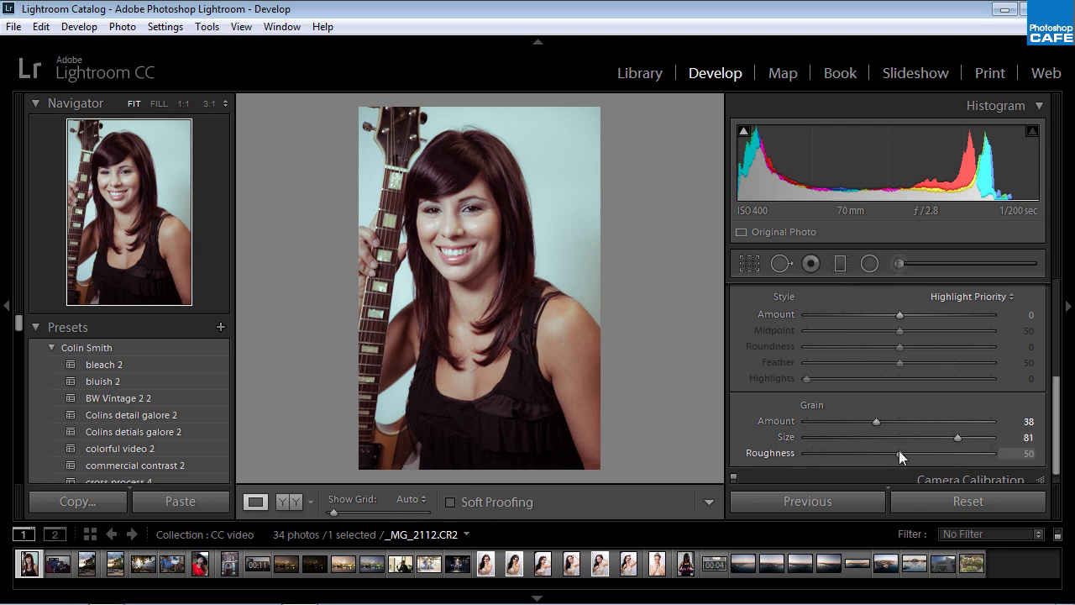
# Zoom to 1:1 on the face to inspect the grain, then return to Fit view
pyautogui.click(471, 242)
pyautogui.moveTo(467, 171); pyautogui.dragTo(700, 445)
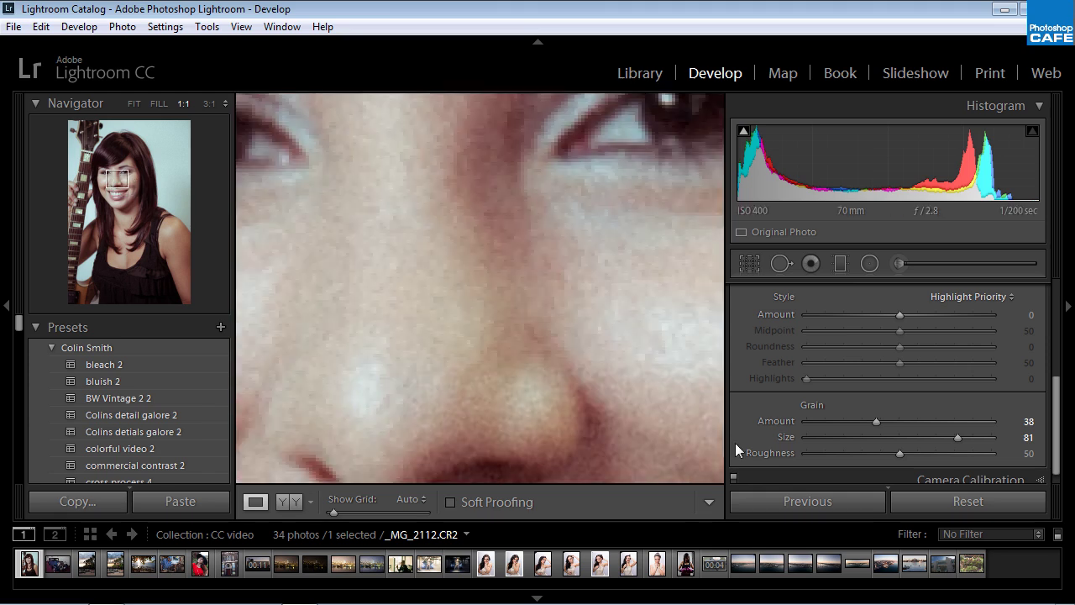
pyautogui.click(596, 276)
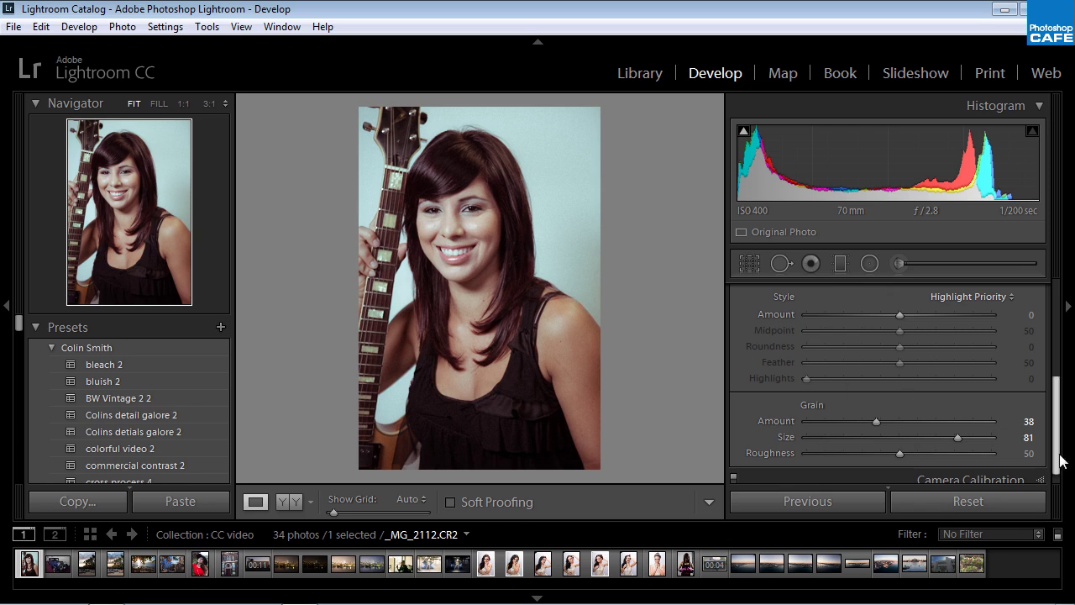
pyautogui.moveTo(1059, 461); pyautogui.dragTo(1039, 348)
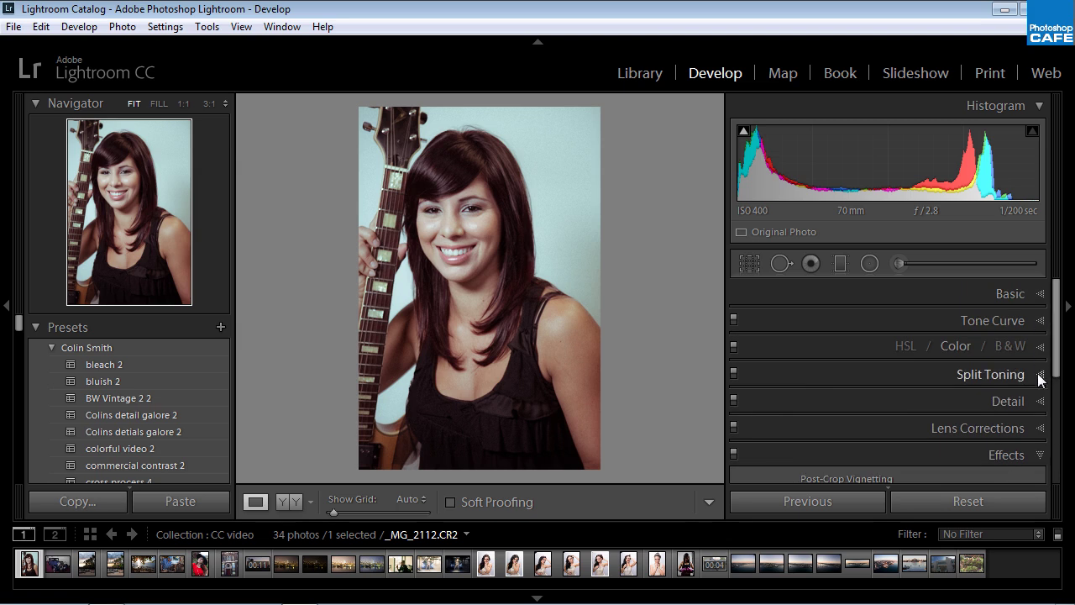
# Reopen Split Toning and apply the B&W mix to make the portrait monochrome
pyautogui.click(1039, 374)
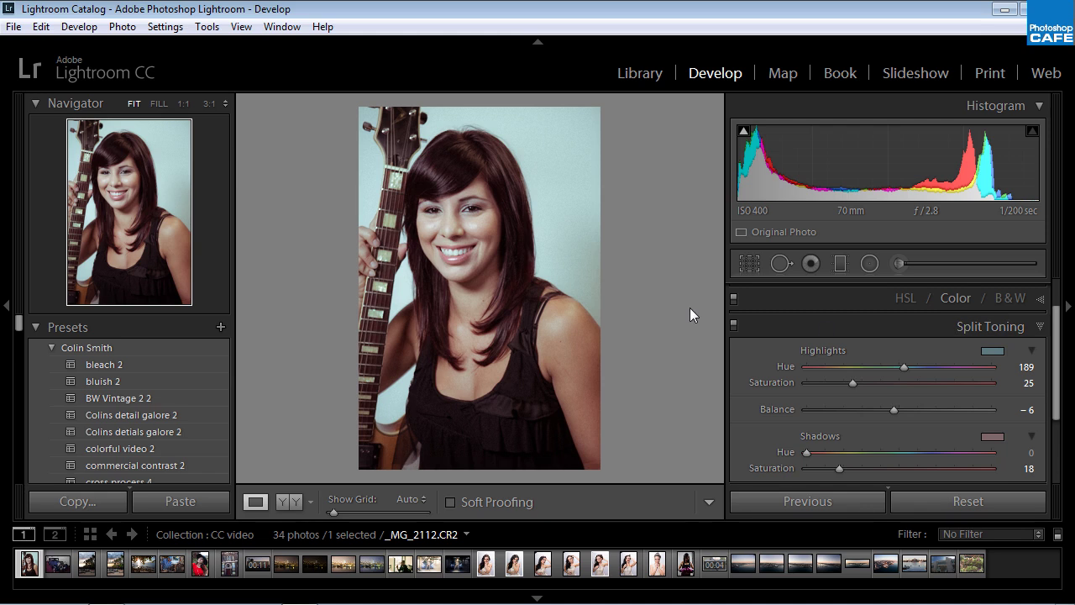
pyautogui.click(1011, 298)
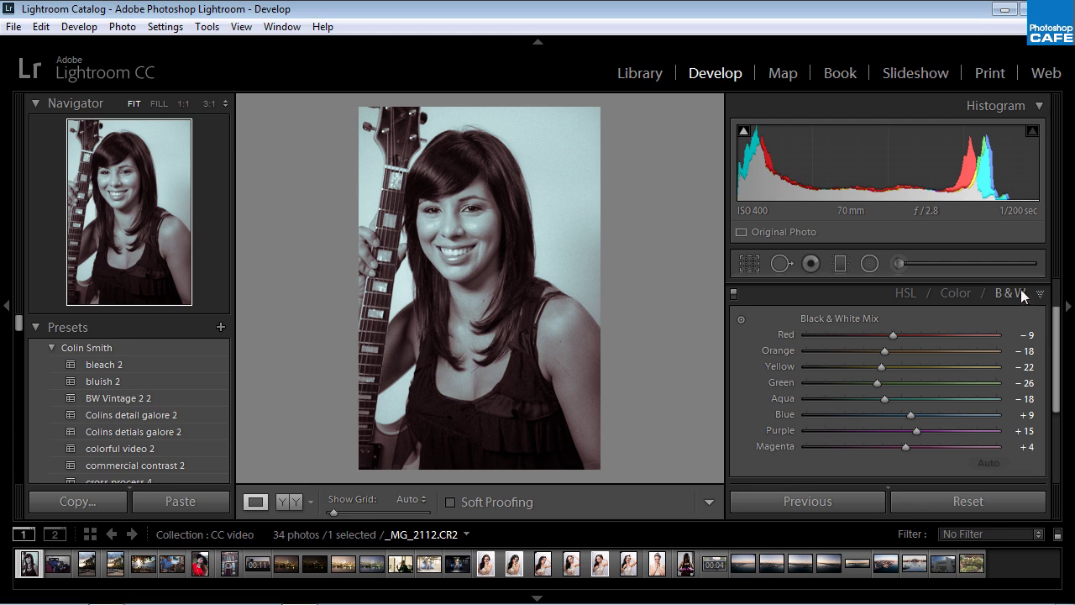
pyautogui.moveTo(1058, 333); pyautogui.dragTo(1038, 374)
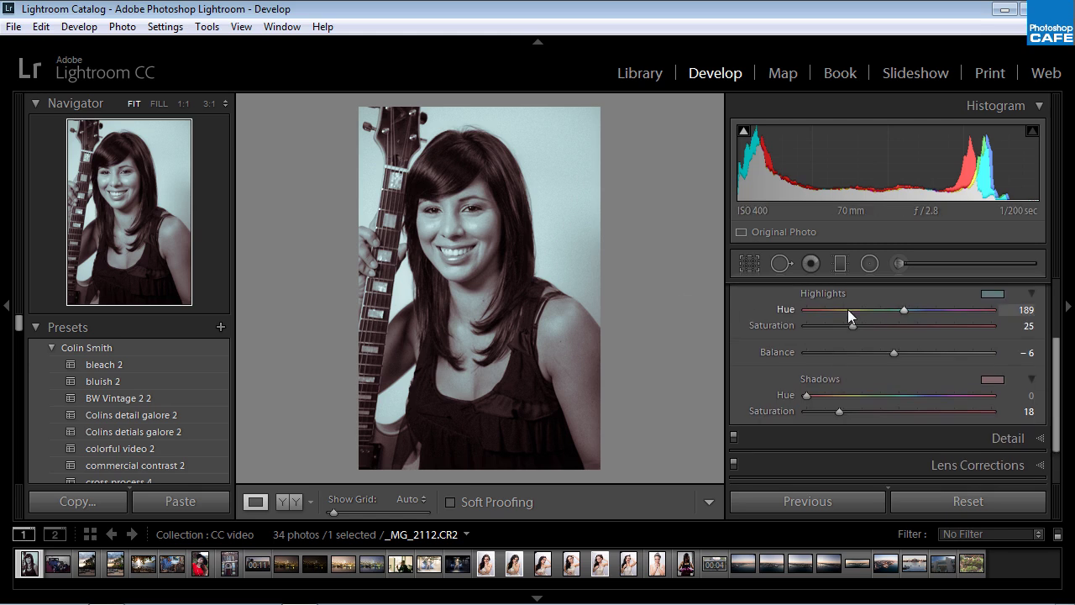
# Set highlights to hue 127/saturation 15, shadows hue 7/saturation 14, and Balance -23
pyautogui.moveTo(901, 309); pyautogui.dragTo(845, 309)
pyautogui.moveTo(804, 395); pyautogui.dragTo(870, 393)
pyautogui.moveTo(846, 308); pyautogui.dragTo(762, 348)
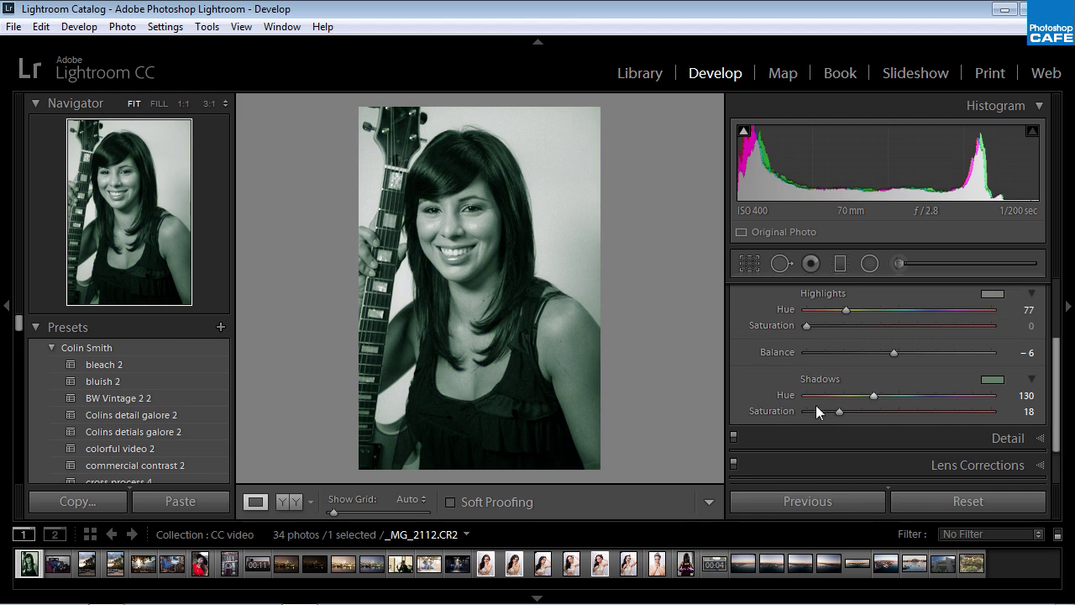
pyautogui.moveTo(827, 411); pyautogui.dragTo(756, 410)
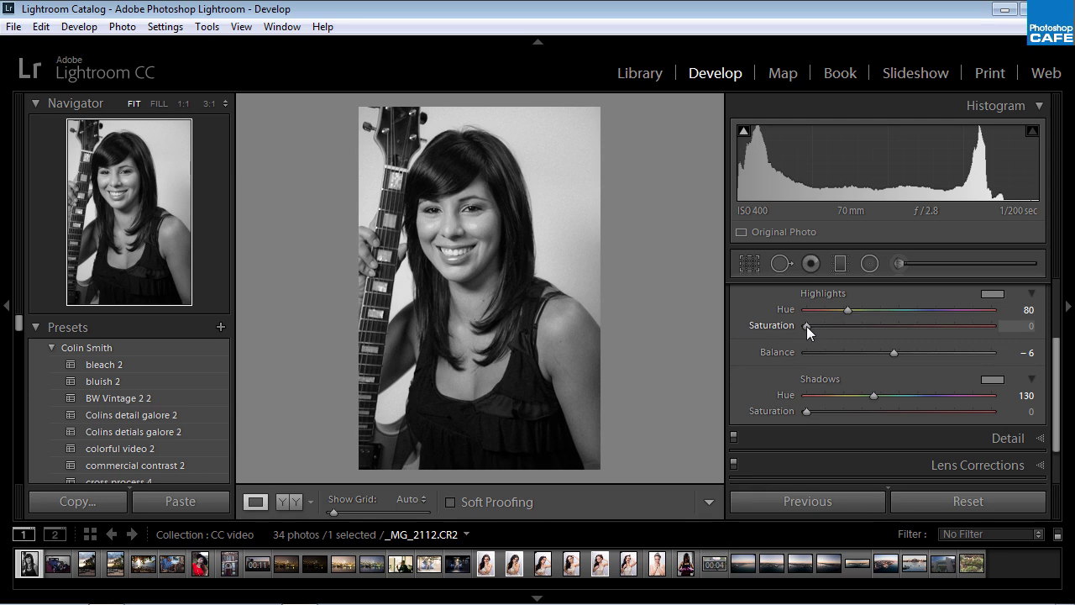
pyautogui.moveTo(807, 326); pyautogui.dragTo(872, 312)
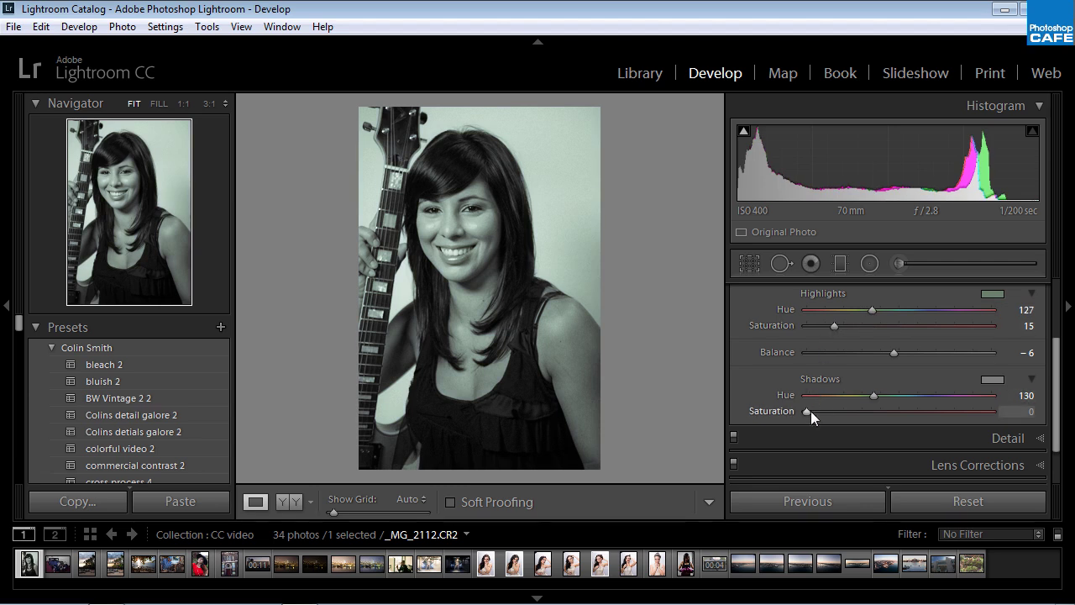
pyautogui.moveTo(808, 412)
pyautogui.mouseDown()
pyautogui.moveTo(833, 412)
pyautogui.moveTo(812, 395)
pyautogui.mouseUp()
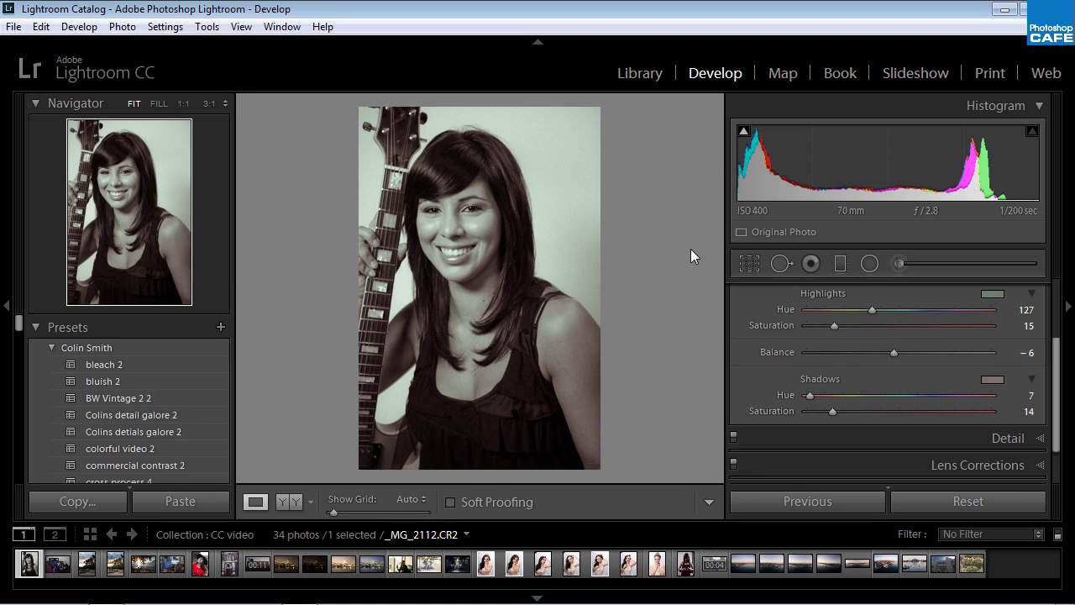
pyautogui.moveTo(893, 353)
pyautogui.mouseDown()
pyautogui.moveTo(958, 359)
pyautogui.moveTo(877, 362)
pyautogui.mouseUp()
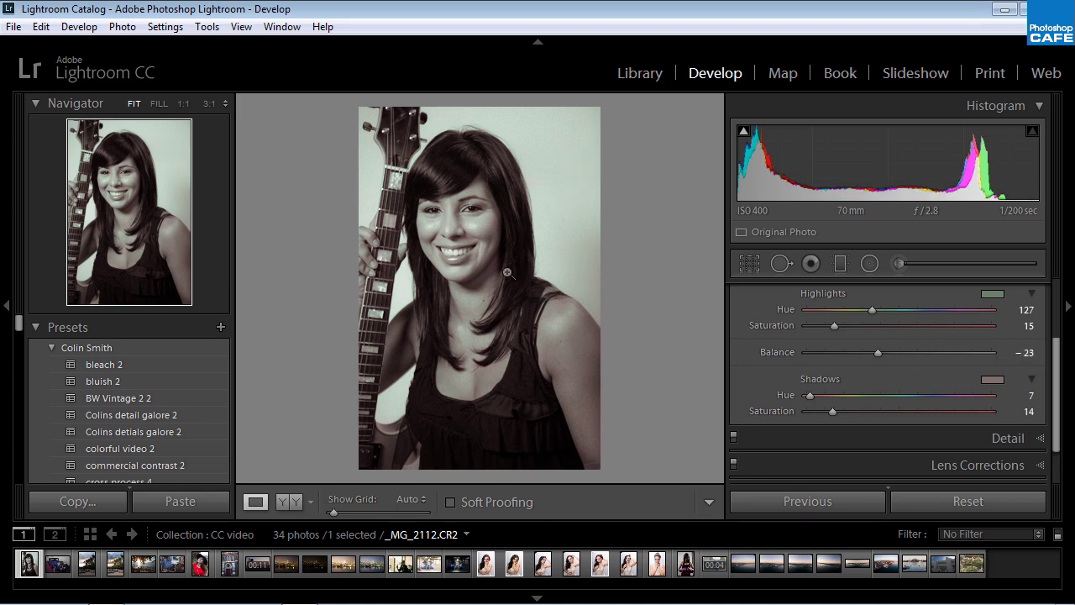